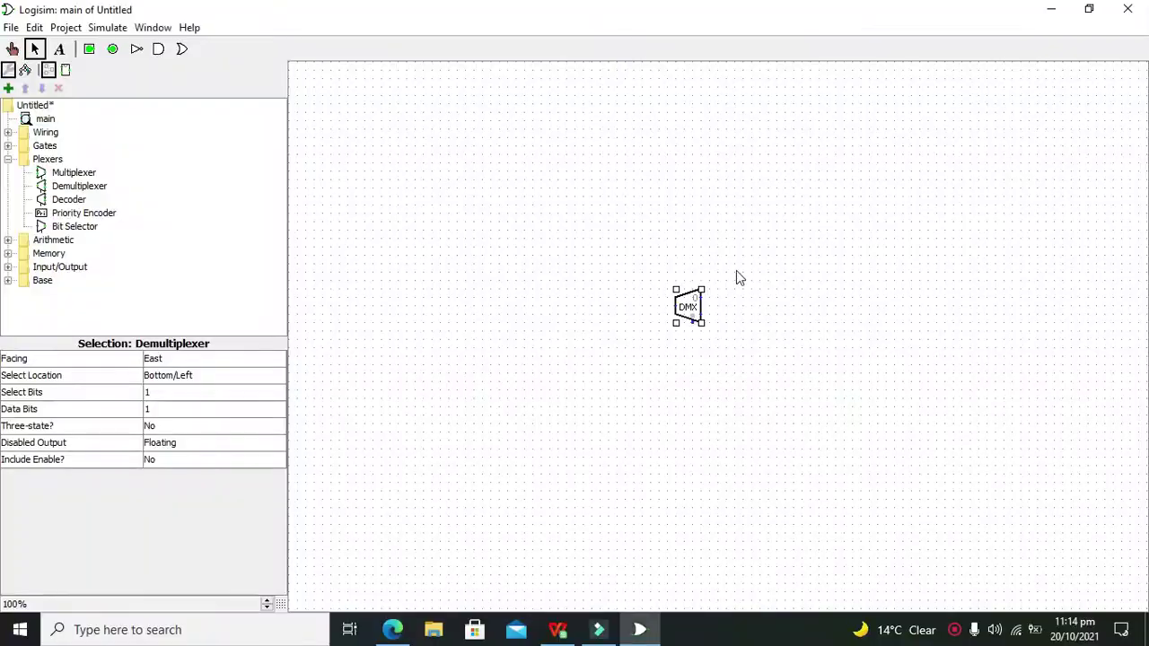
Delete the selected demultiplexer from the main circuit.
key("Delete")
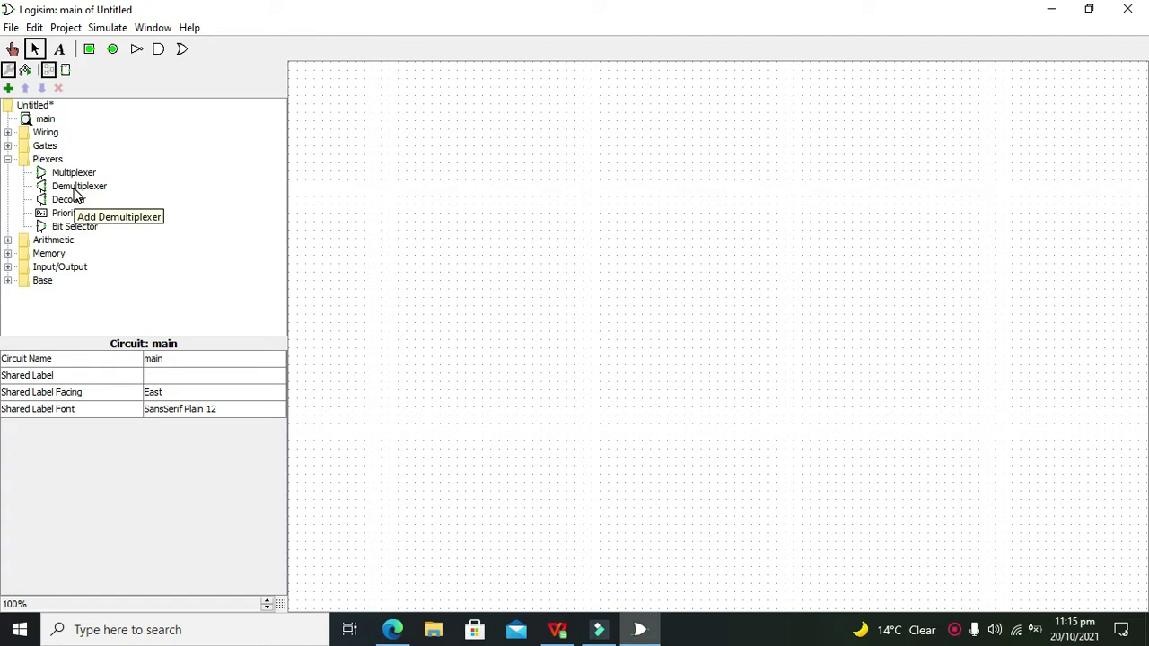
Place a Demultiplexer from the Plexers library near the canvas centre and select it.
left_click(8, 159)
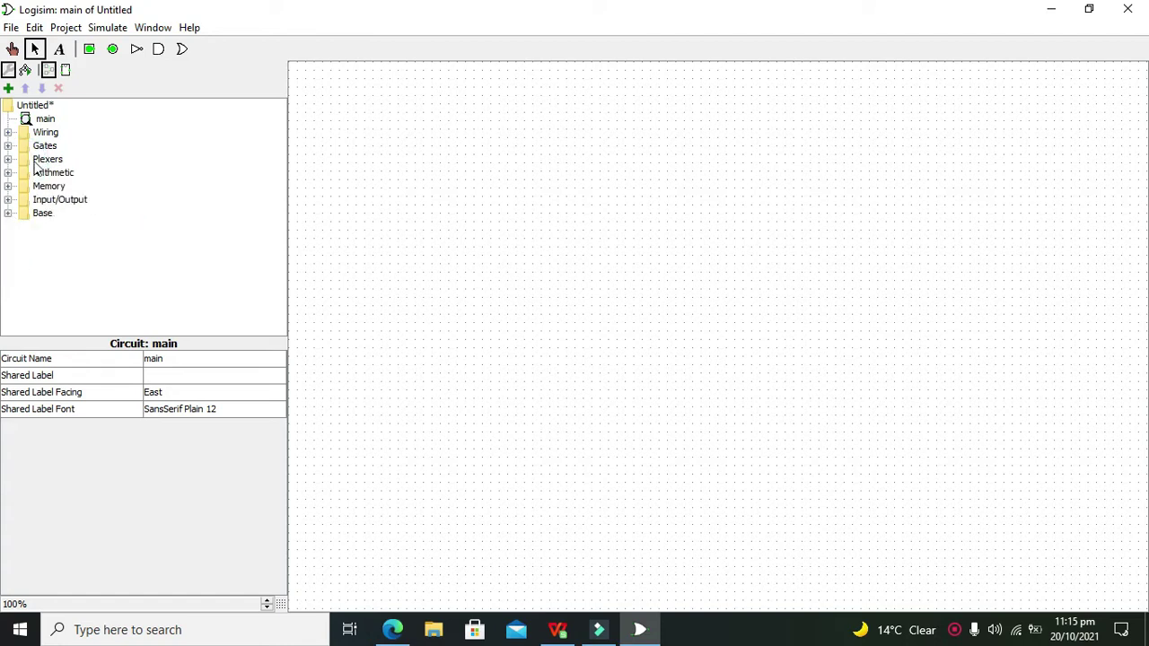
left_click(8, 159)
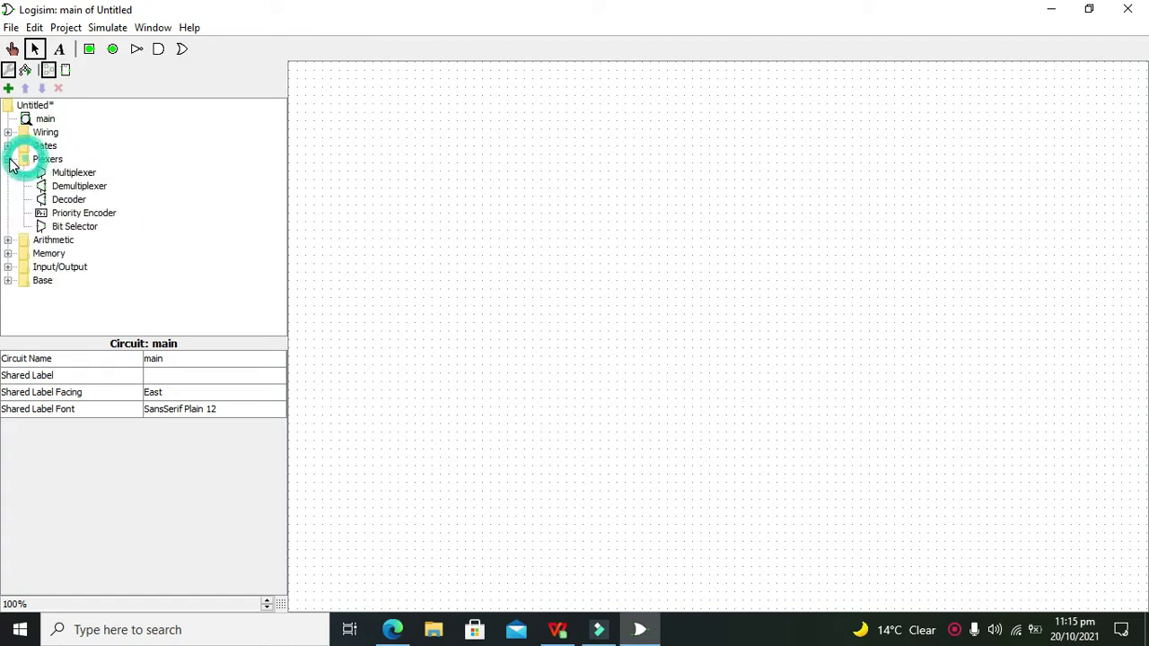
left_click(70, 187)
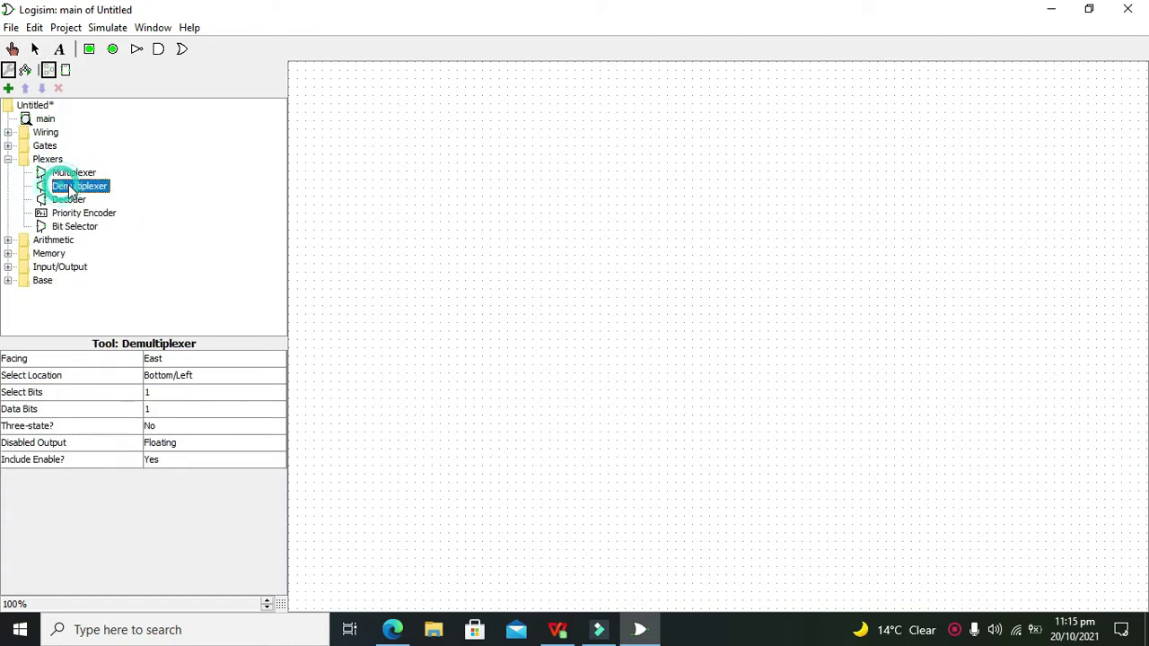
left_click(660, 305)
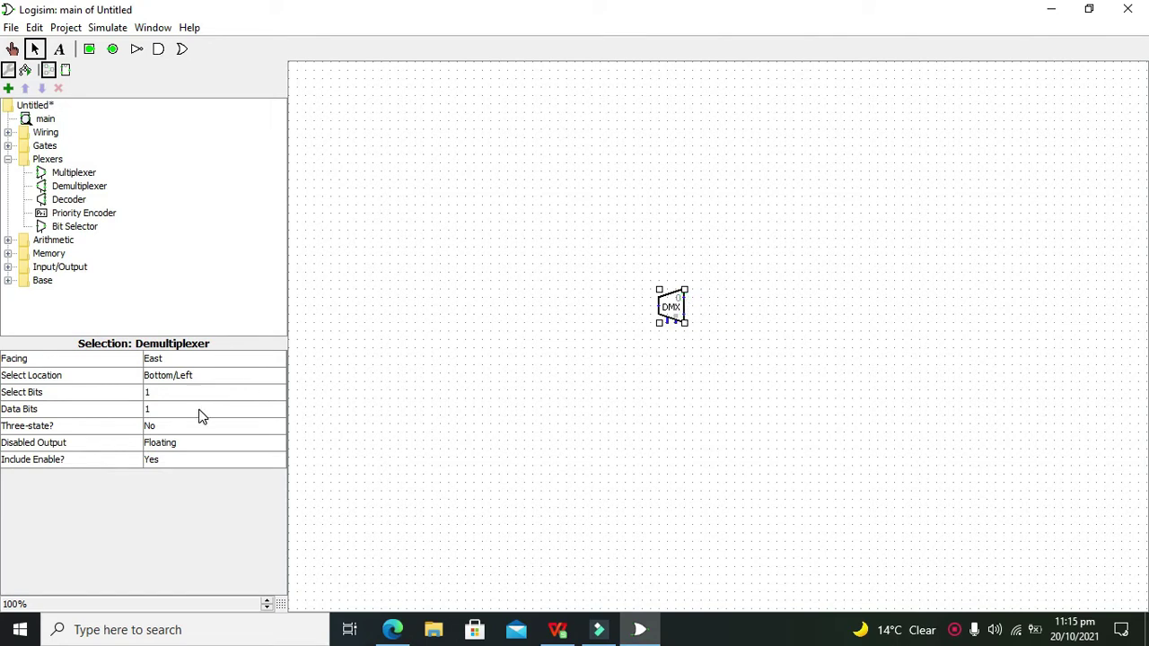
left_click(609, 300)
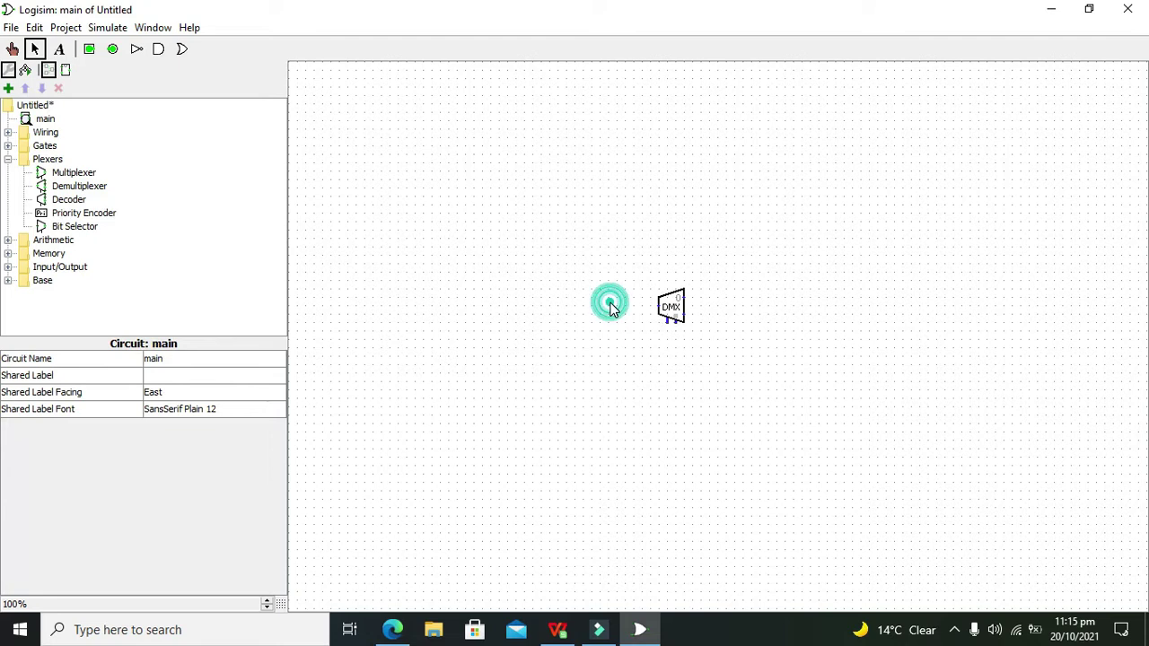
left_click(669, 308)
Set the demultiplexer's Select Bits to 2 and Include Enable? to No.
left_click(190, 395)
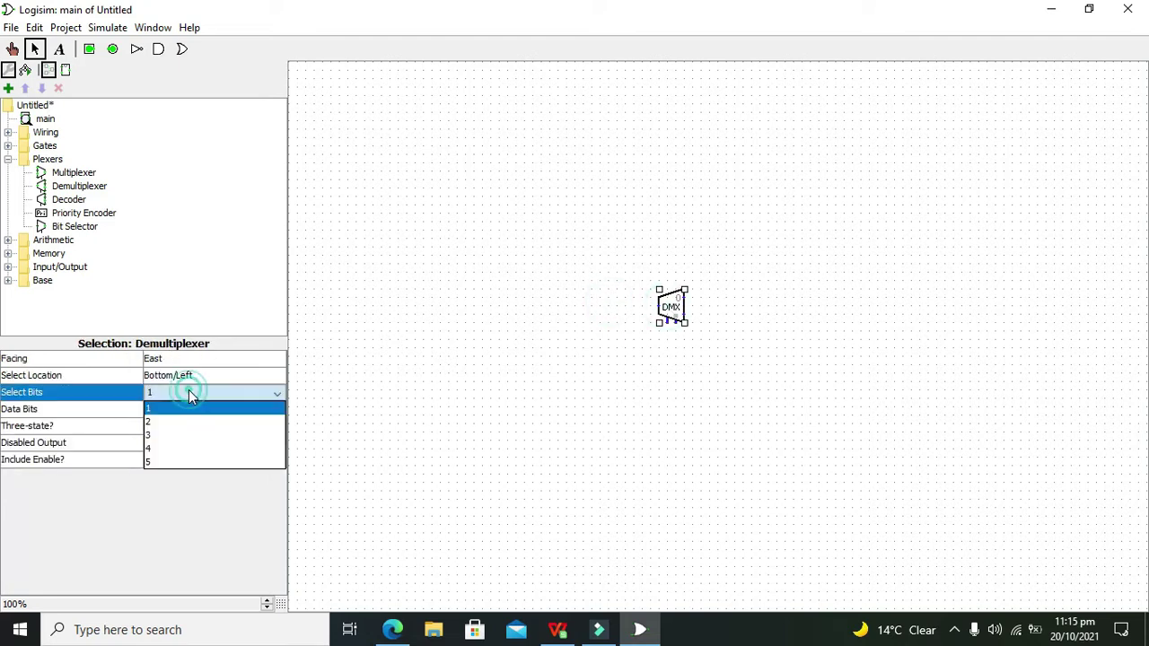
left_click(187, 422)
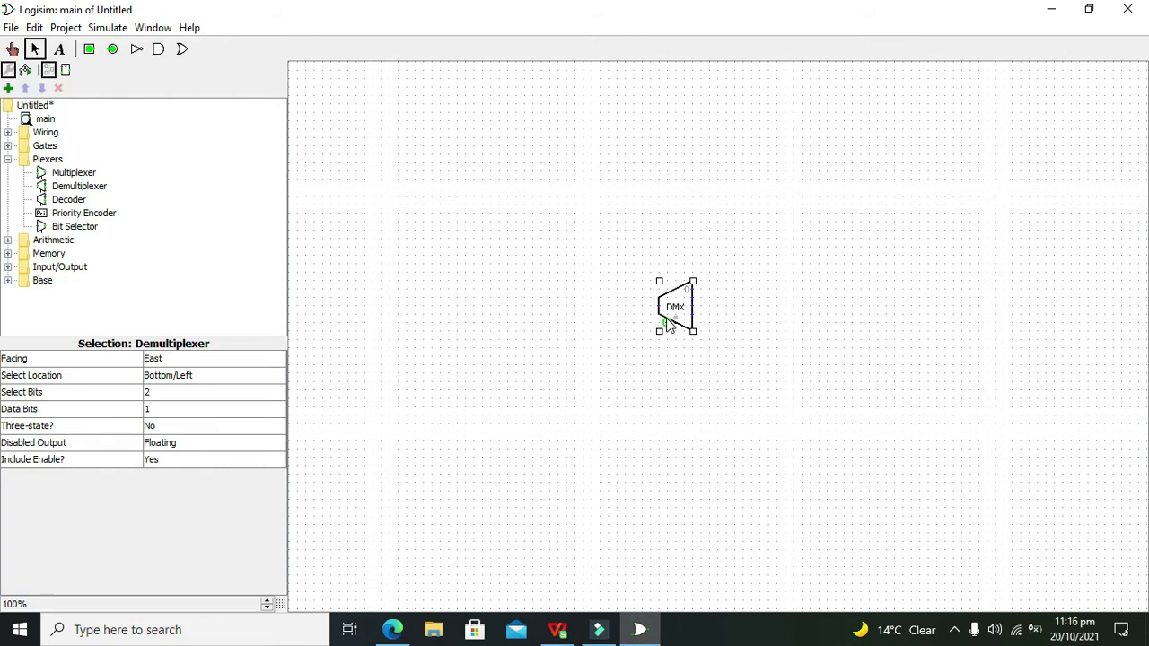
left_click(174, 460)
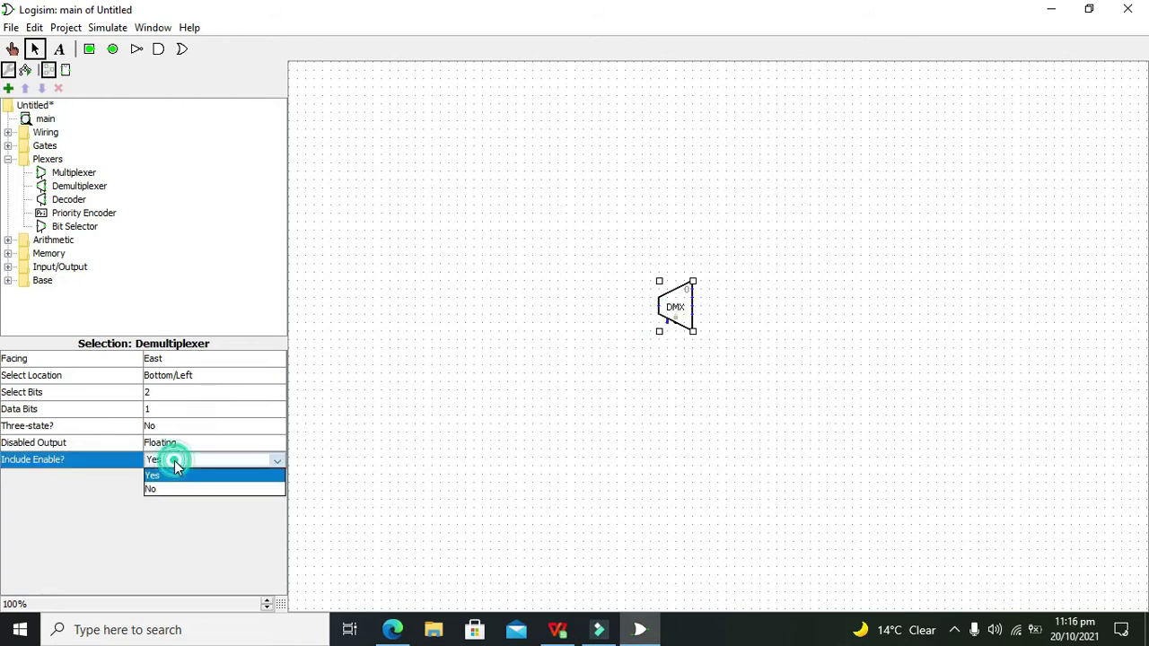
left_click(174, 488)
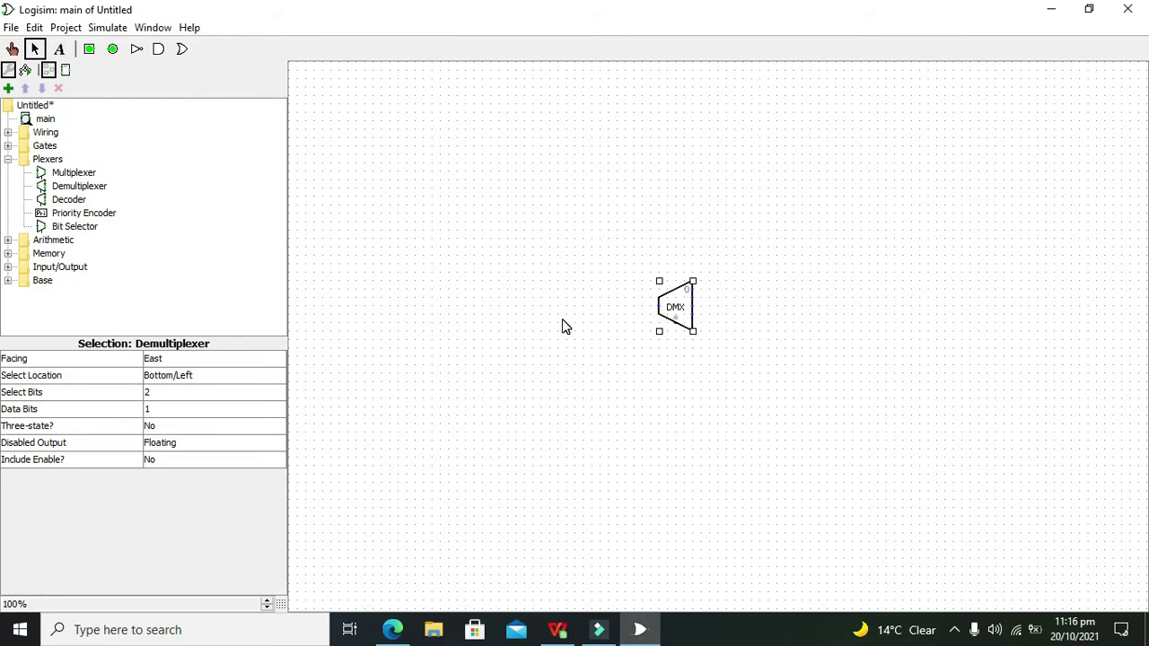
Add a data input pin left of the demultiplexer, wired to its data input.
left_click(89, 48)
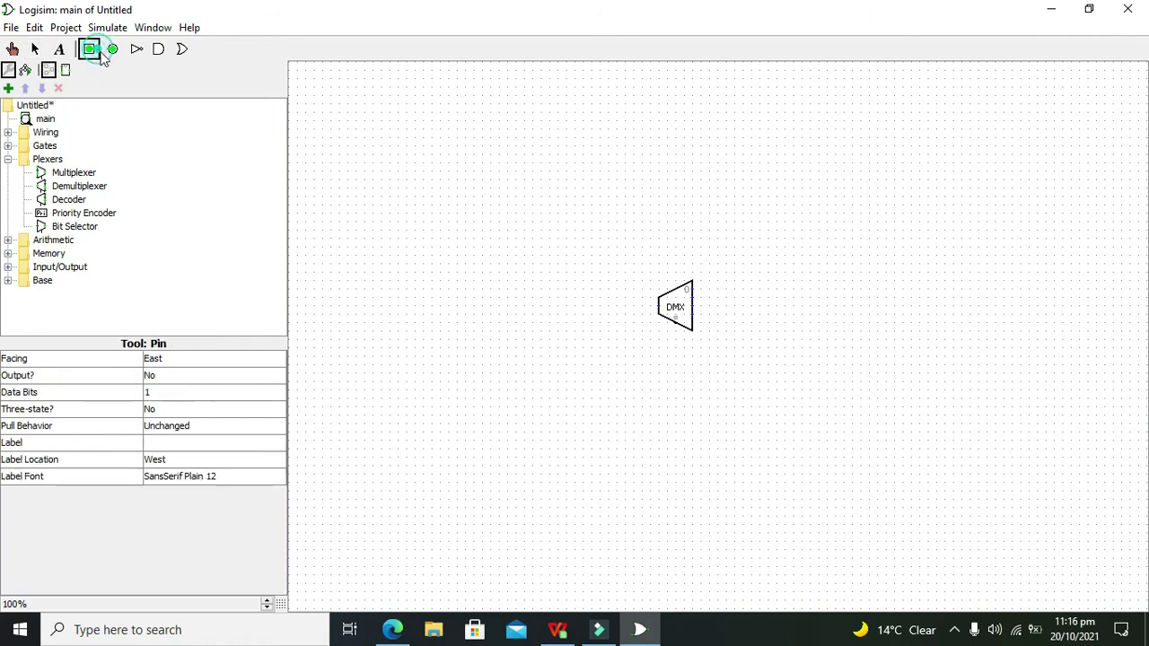
left_click(559, 306)
left_click_drag(566, 306, 660, 306)
left_click(616, 332)
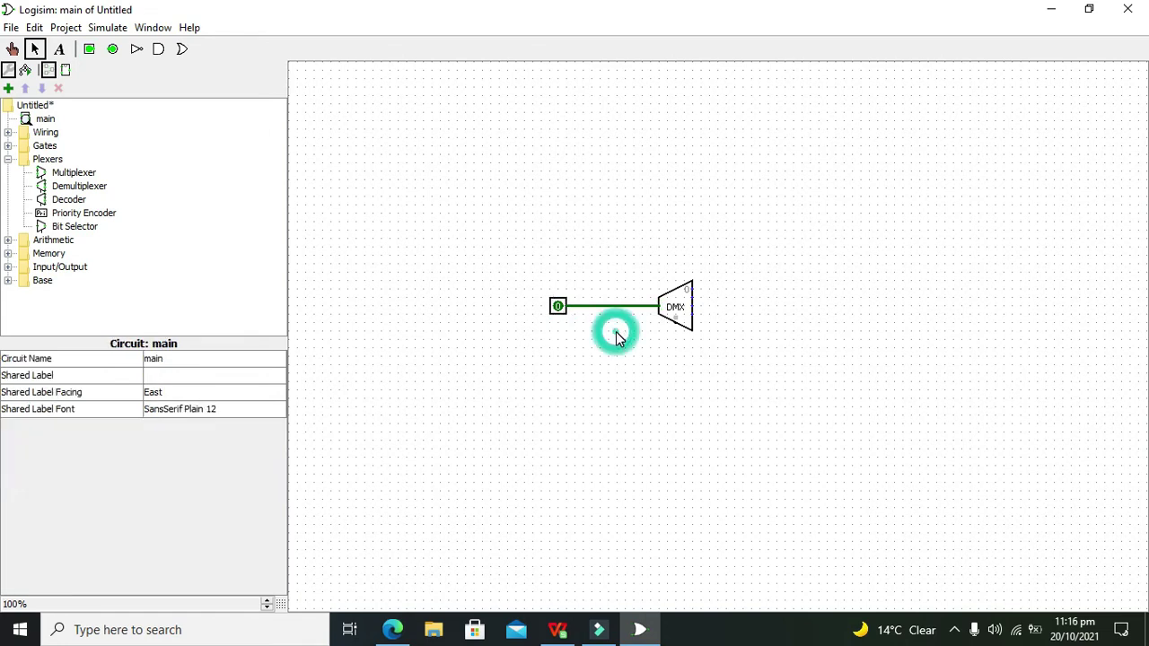
Place four output pins stacked to the right of the demultiplexer.
left_click(112, 49)
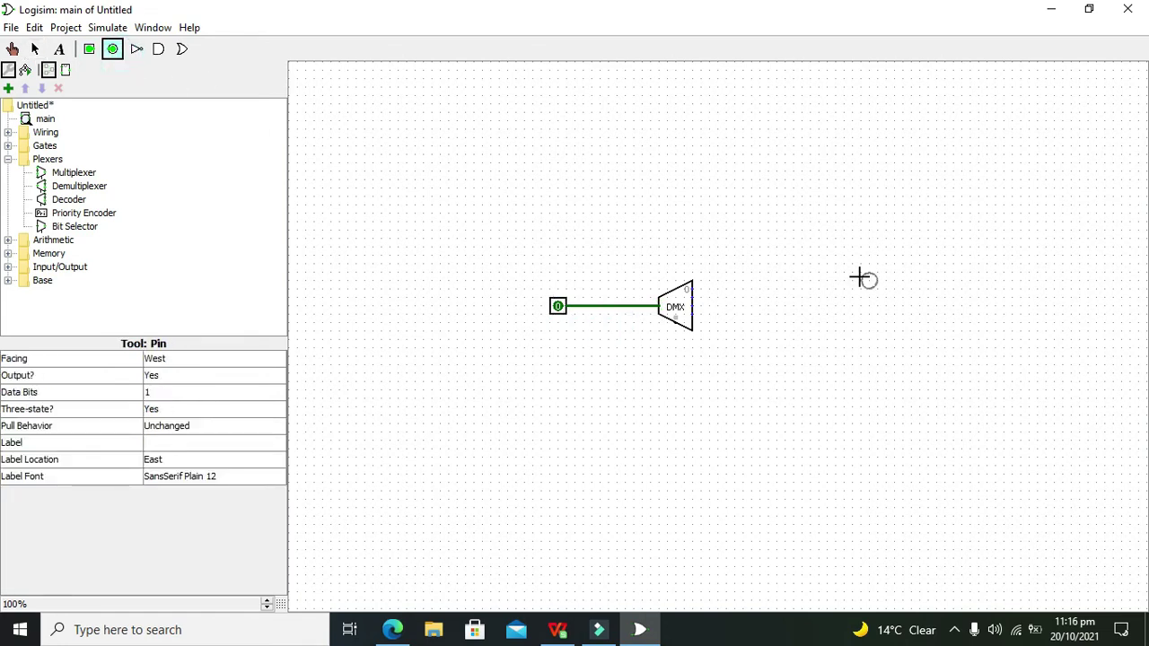
left_click(827, 239)
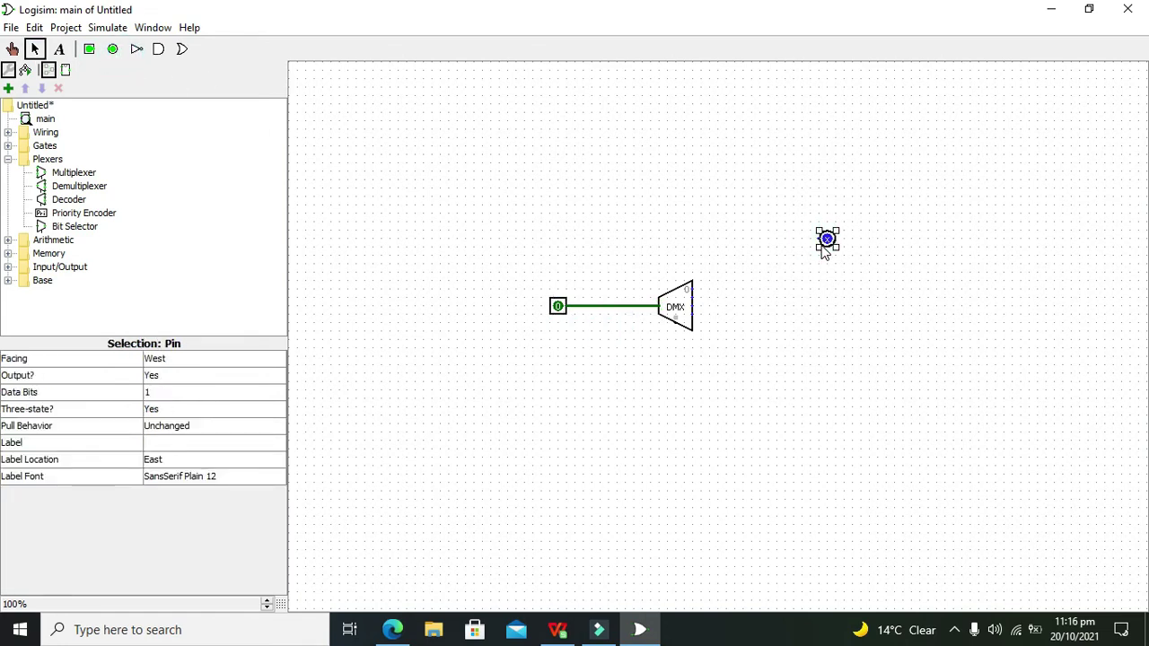
key("ctrl+d")
left_click_drag(825, 244, 826, 270)
left_click(833, 307)
left_click(830, 271)
key("ctrl+d")
left_click_drag(831, 278, 831, 341)
key("ctrl+d")
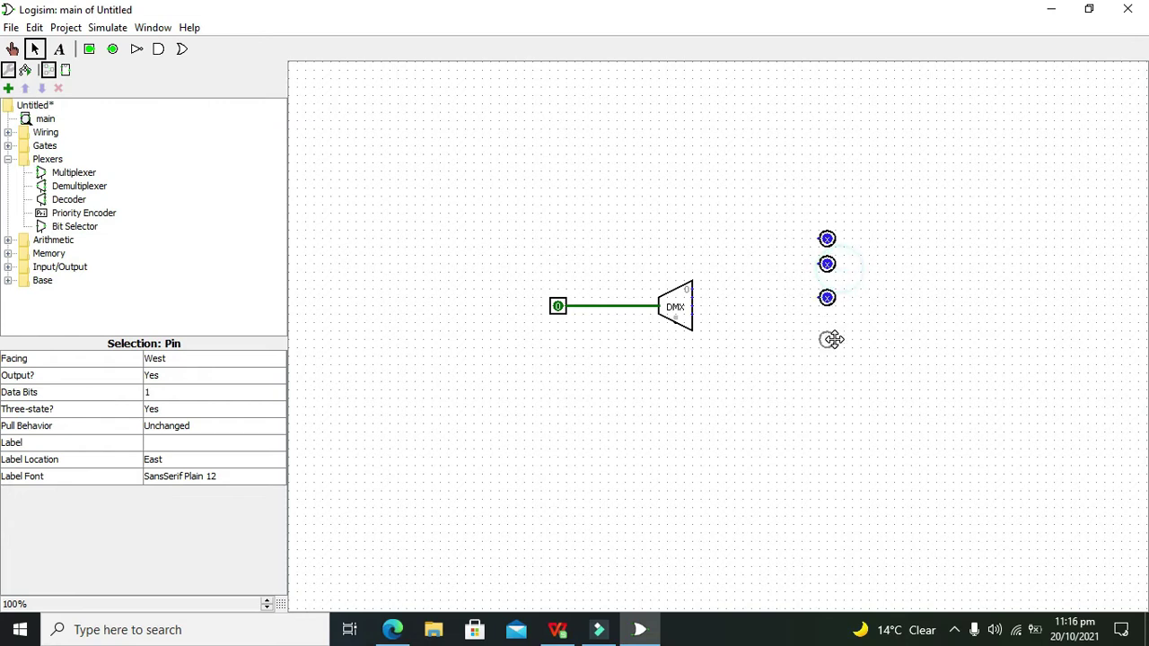
Wire each output pin to its matching demultiplexer output.
mouse_move(820, 238)
left_mouse_down()
mouse_move(715, 299)
mouse_move(692, 288)
mouse_move(725, 303)
mouse_move(734, 264)
mouse_move(824, 265)
mouse_move(698, 313)
left_mouse_up()
left_click(802, 230)
mouse_move(827, 339)
left_mouse_down()
mouse_move(751, 313)
mouse_move(693, 314)
left_mouse_up()
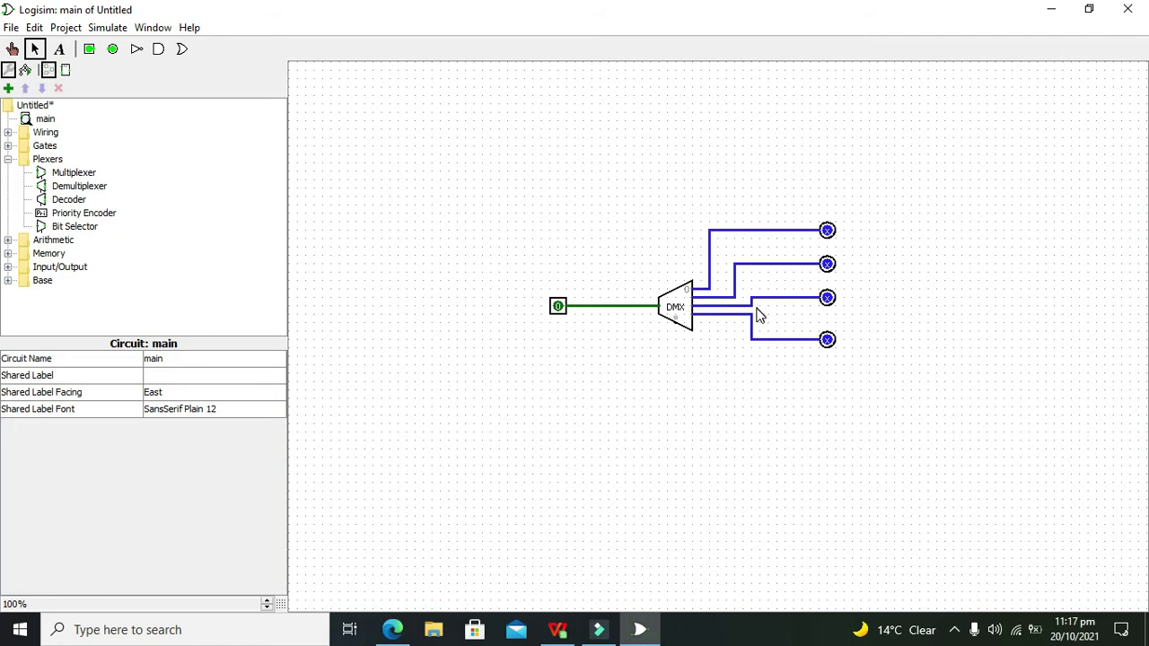
left_click_drag(752, 323, 743, 332)
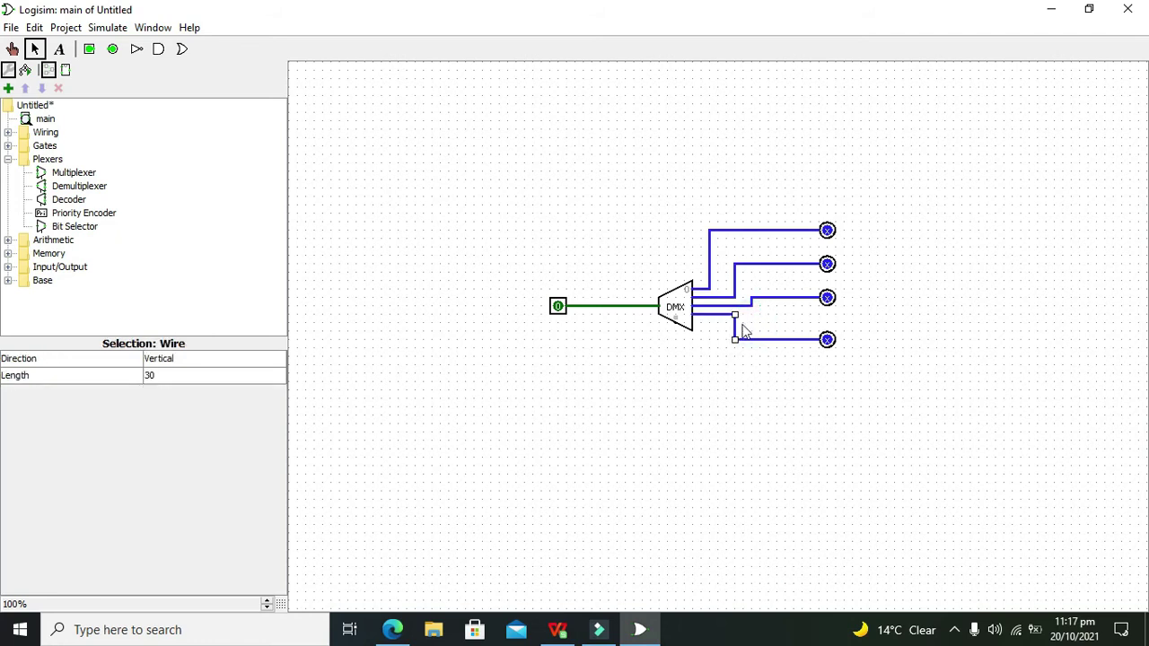
left_click(763, 323)
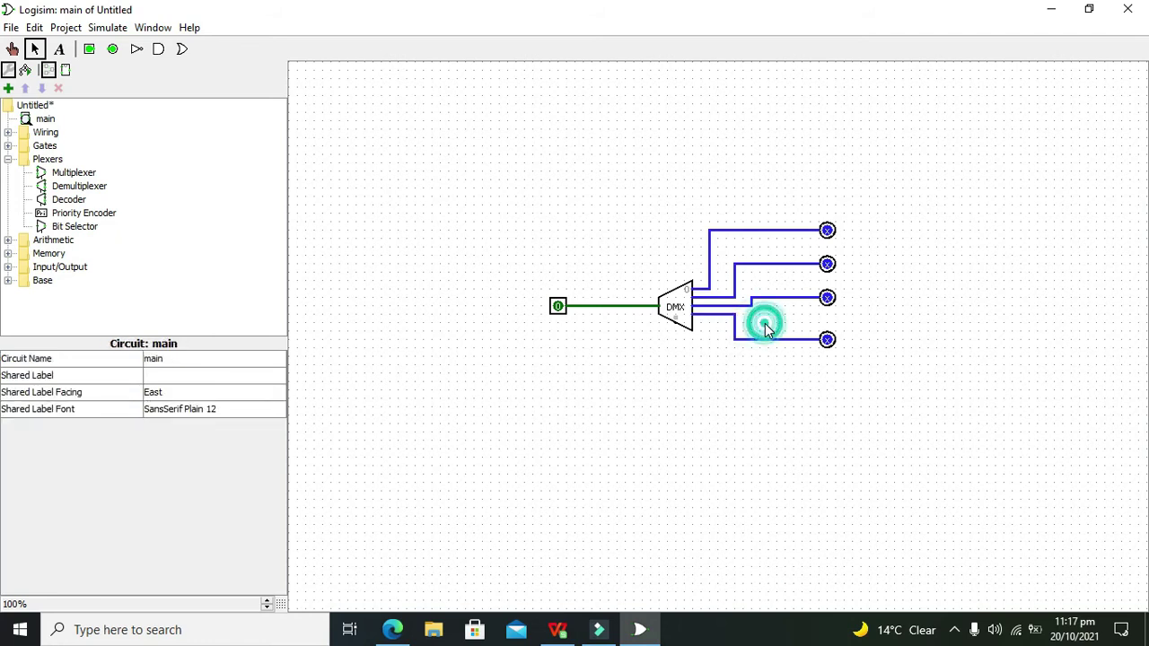
Duplicate the input pin below the demultiplexer's select line and make it 2 data bits wide.
left_click(557, 305)
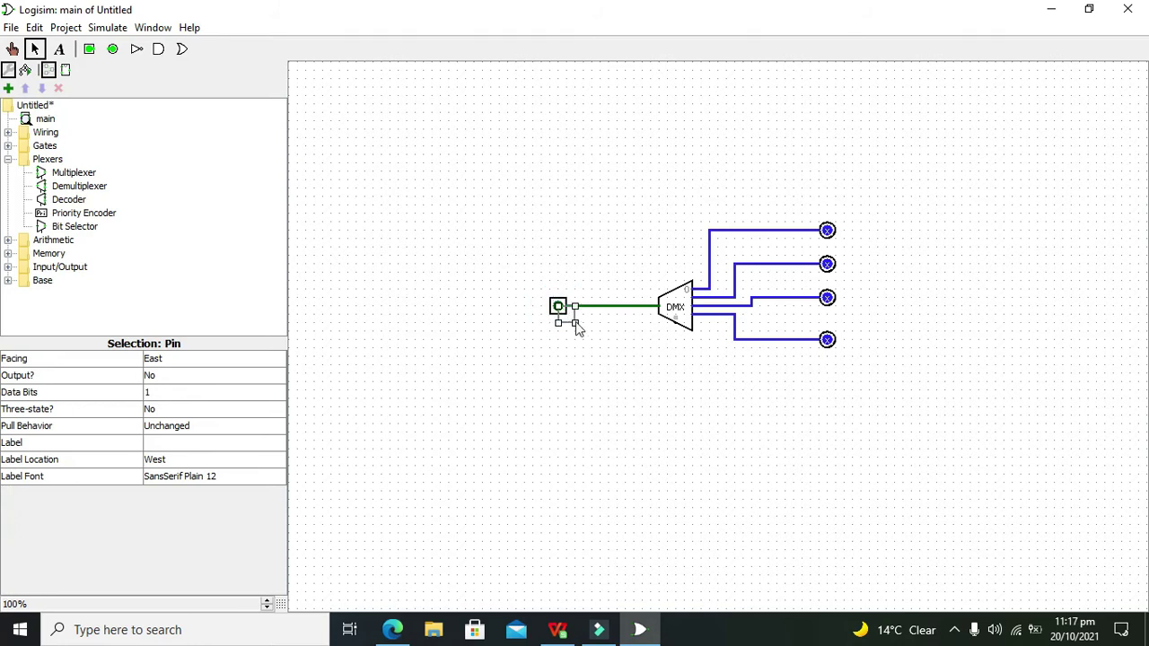
key("ctrl+d")
mouse_move(566, 315)
left_mouse_down()
mouse_move(600, 390)
mouse_move(677, 324)
left_mouse_up()
left_click(634, 392)
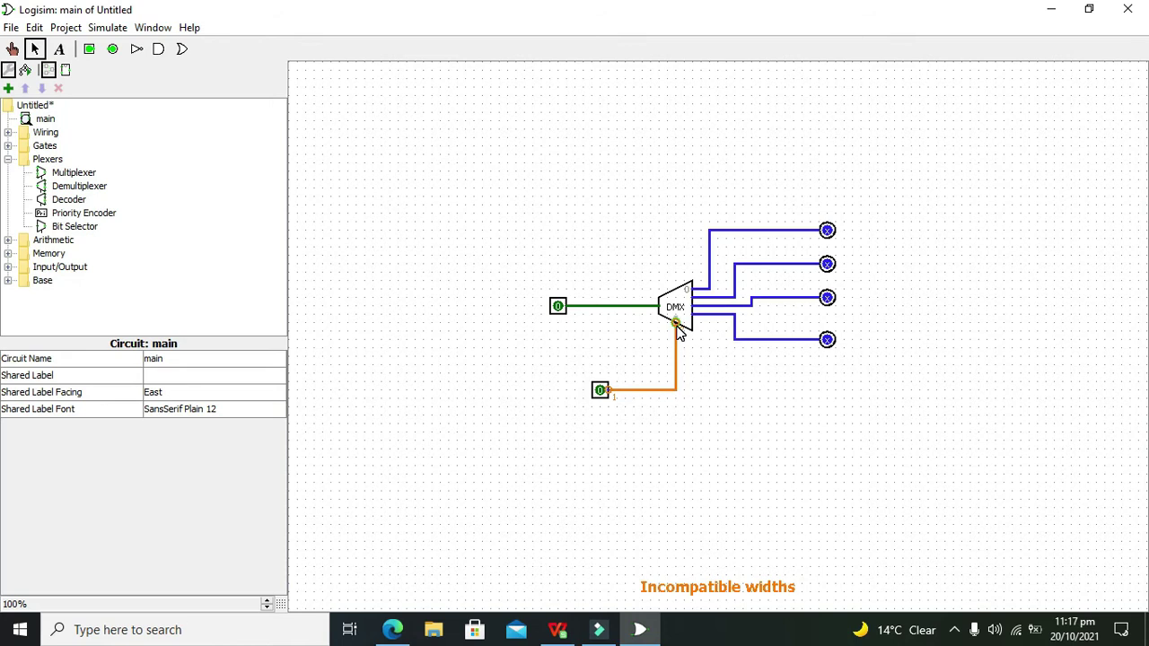
left_click(599, 390)
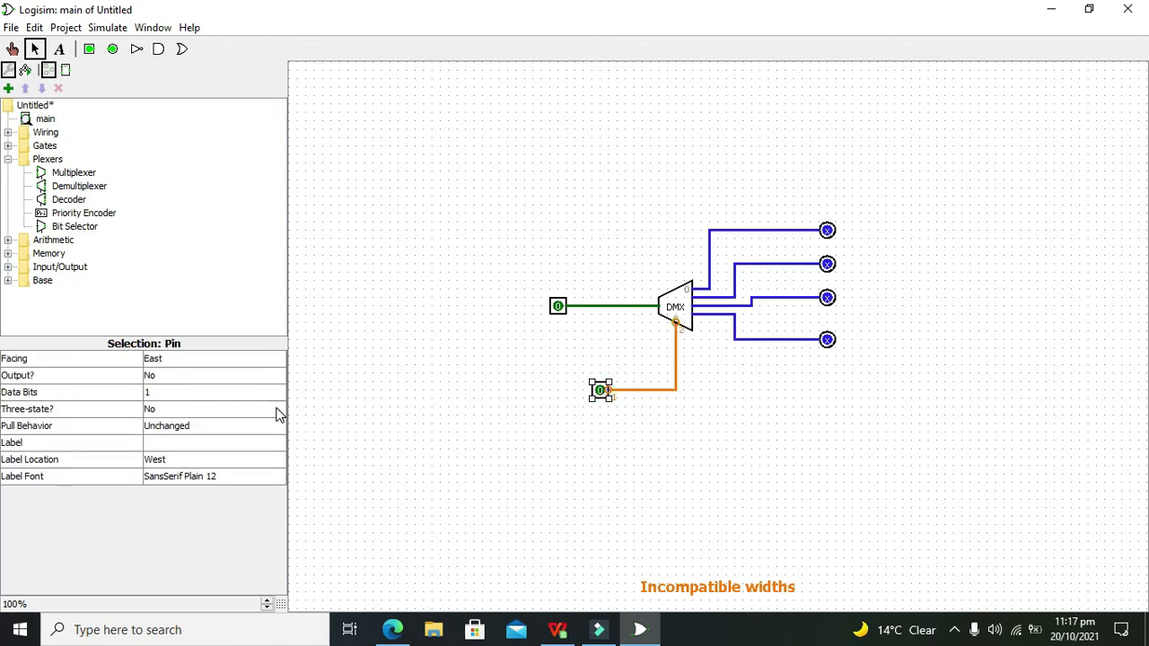
left_click(246, 392)
left_click(238, 422)
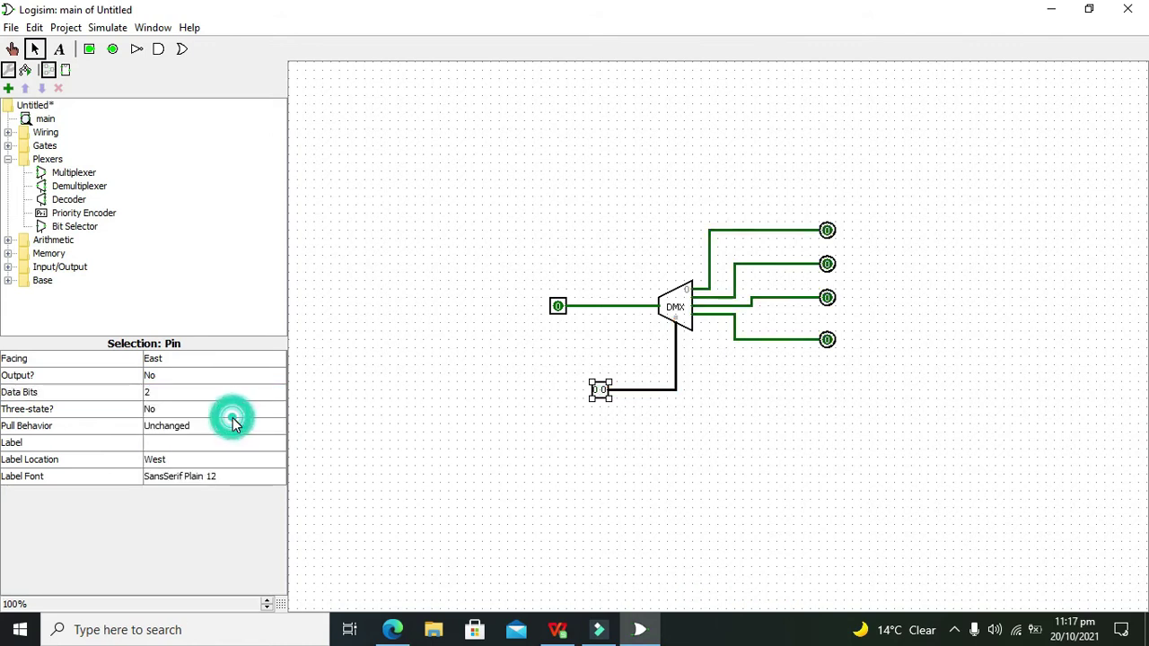
left_click(590, 278)
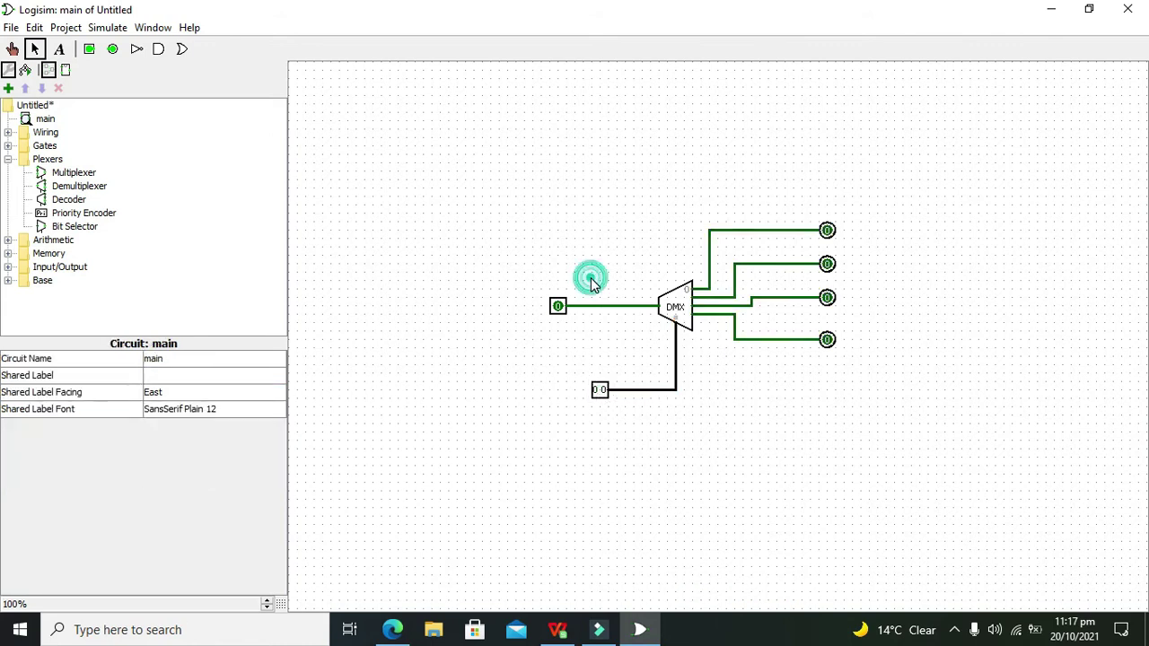
left_click(13, 49)
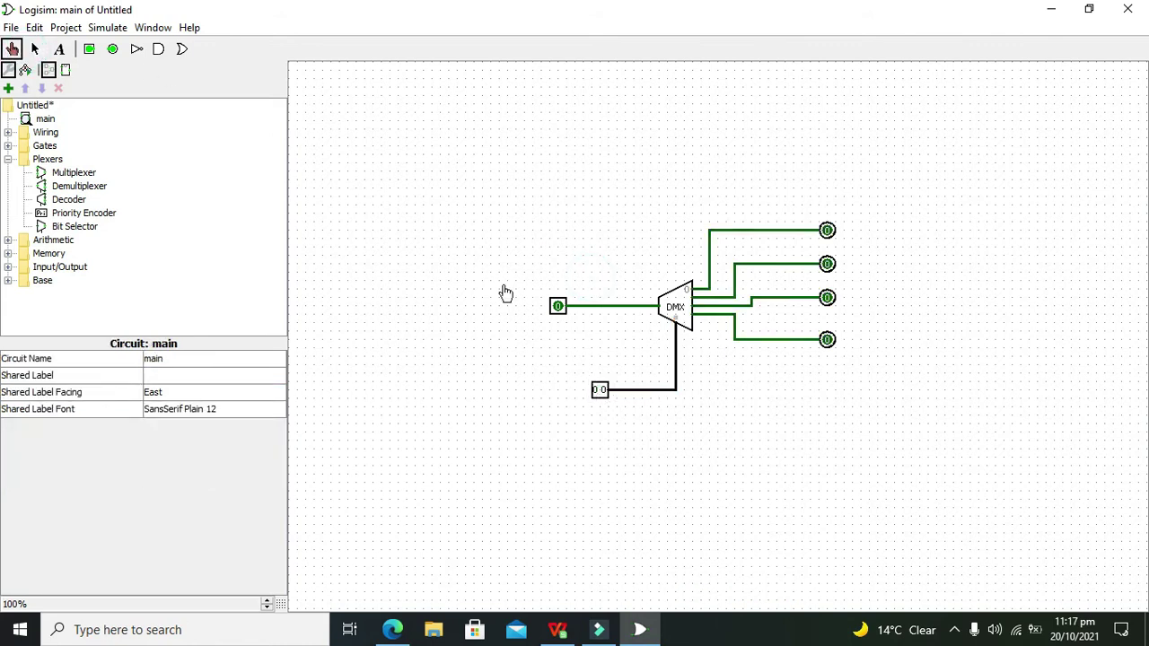
left_click(108, 28)
left_click(364, 133)
left_click(556, 309)
left_click(556, 309)
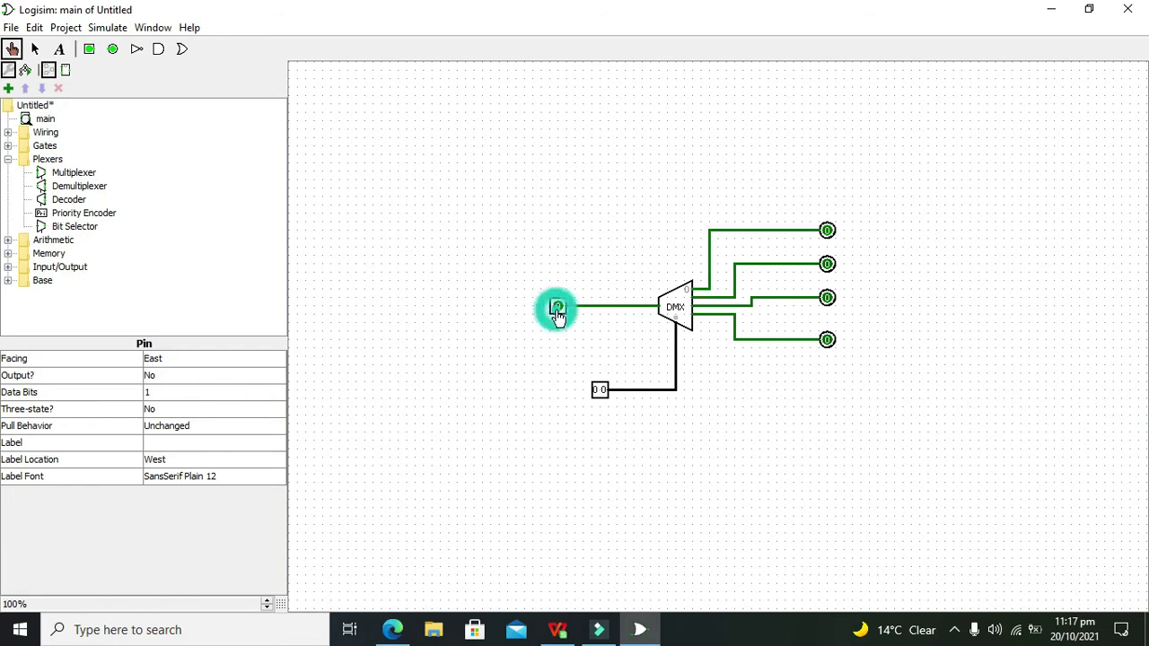
left_click(556, 309)
left_click(556, 309)
left_click(557, 309)
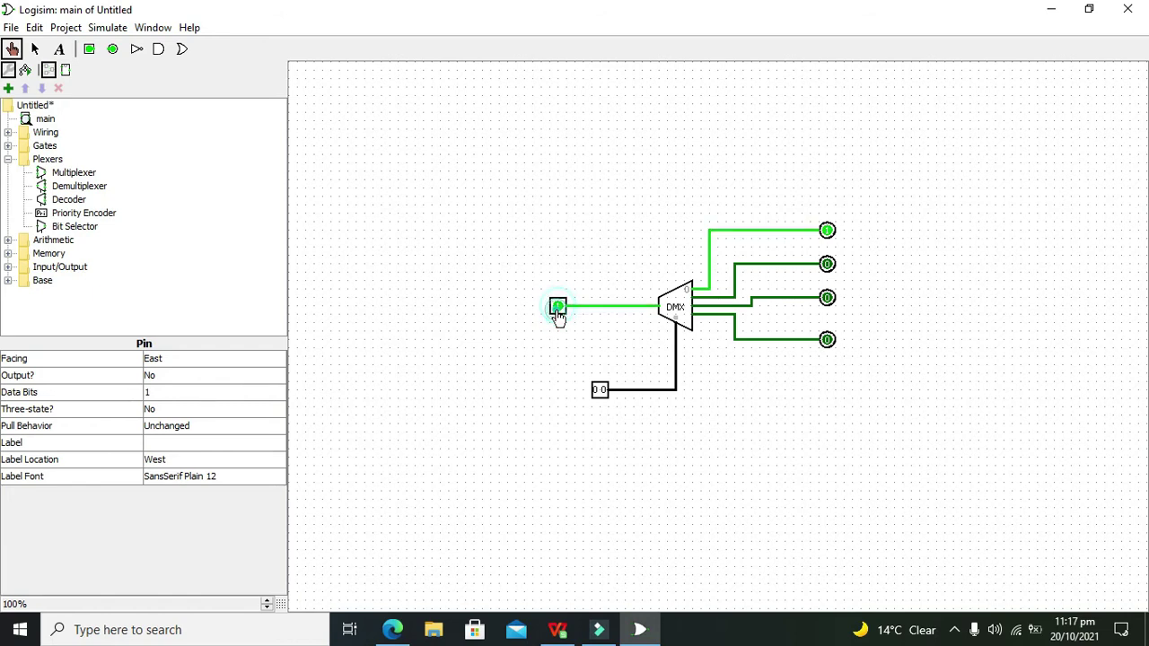
left_click(557, 309)
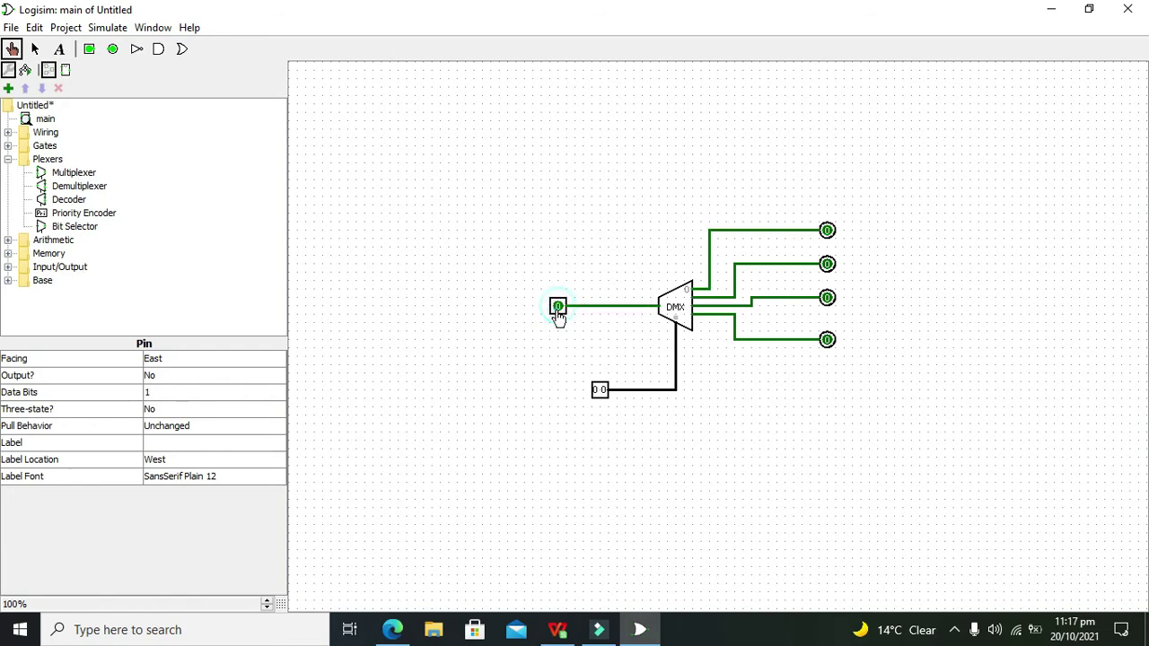
left_click(557, 308)
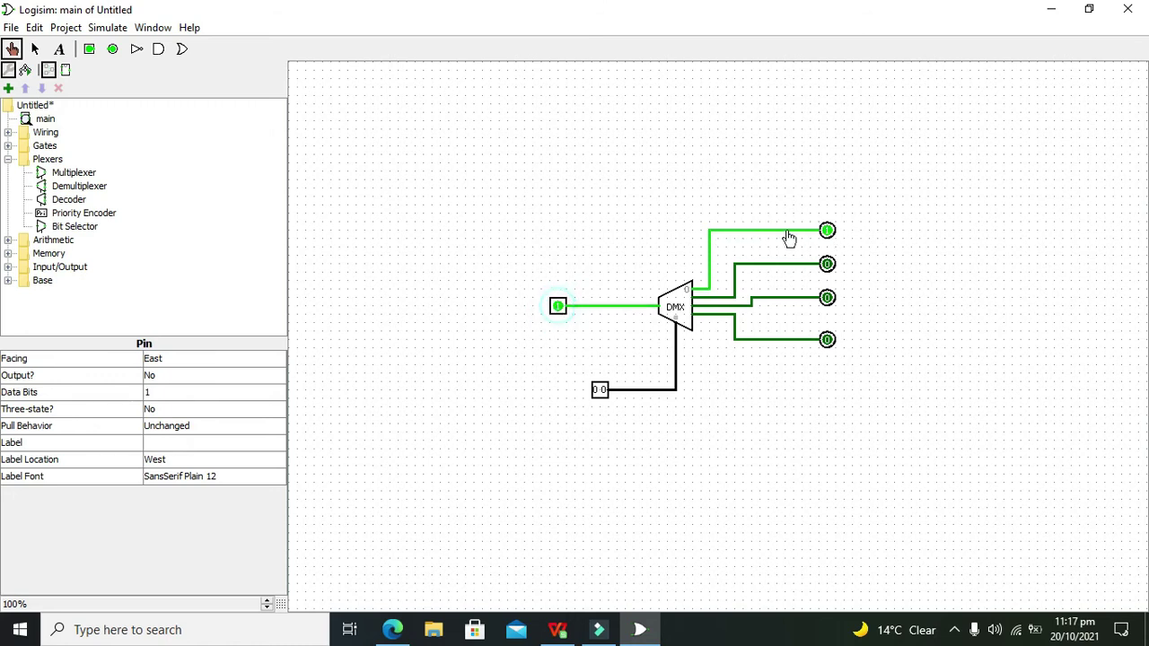
left_click(557, 306)
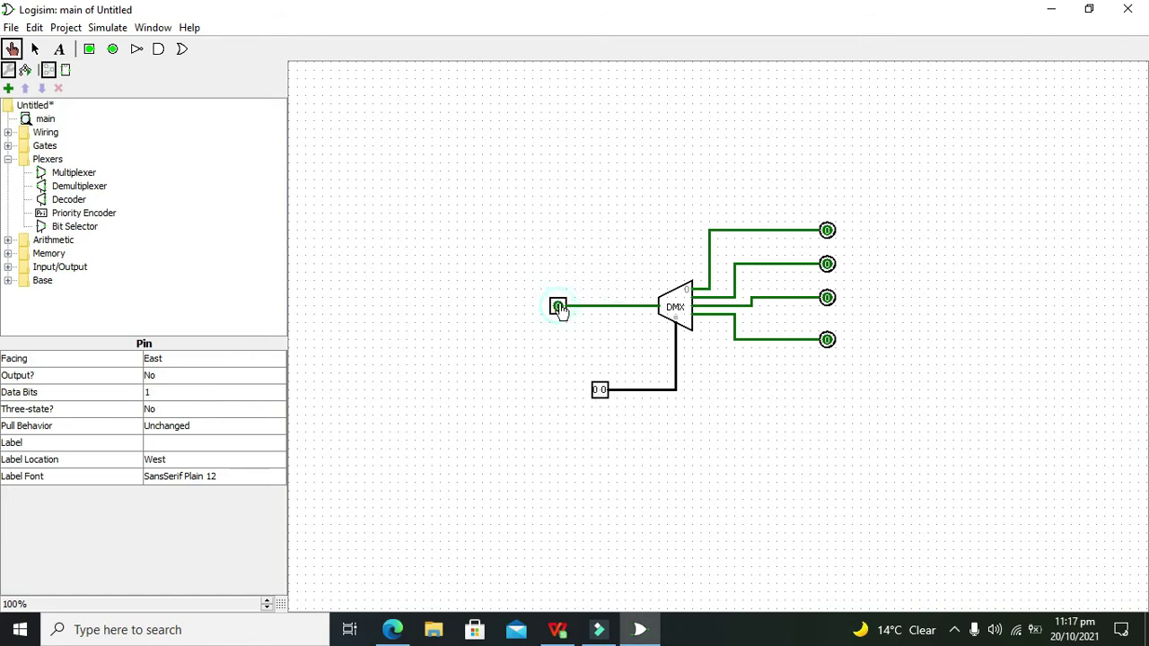
Set select to 01 and toggle data to light the second output.
left_click(600, 394)
left_click(558, 307)
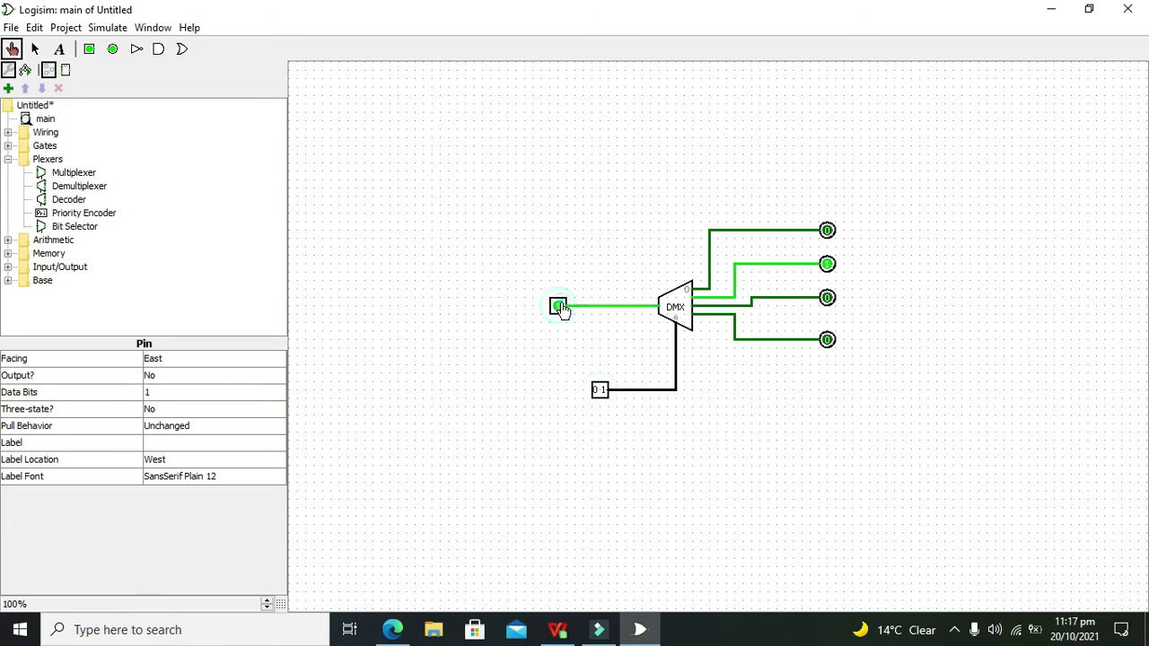
left_click(558, 307)
double_click(558, 306)
double_click(558, 307)
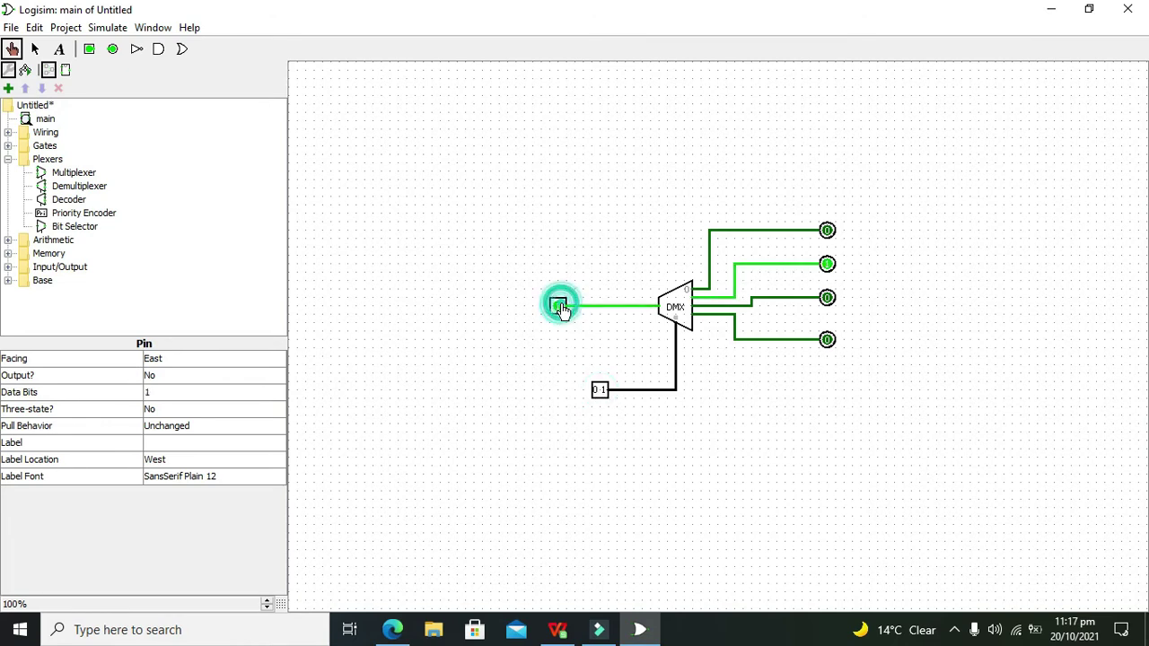
Set select to 10 and toggle data to light the third output.
left_click(596, 392)
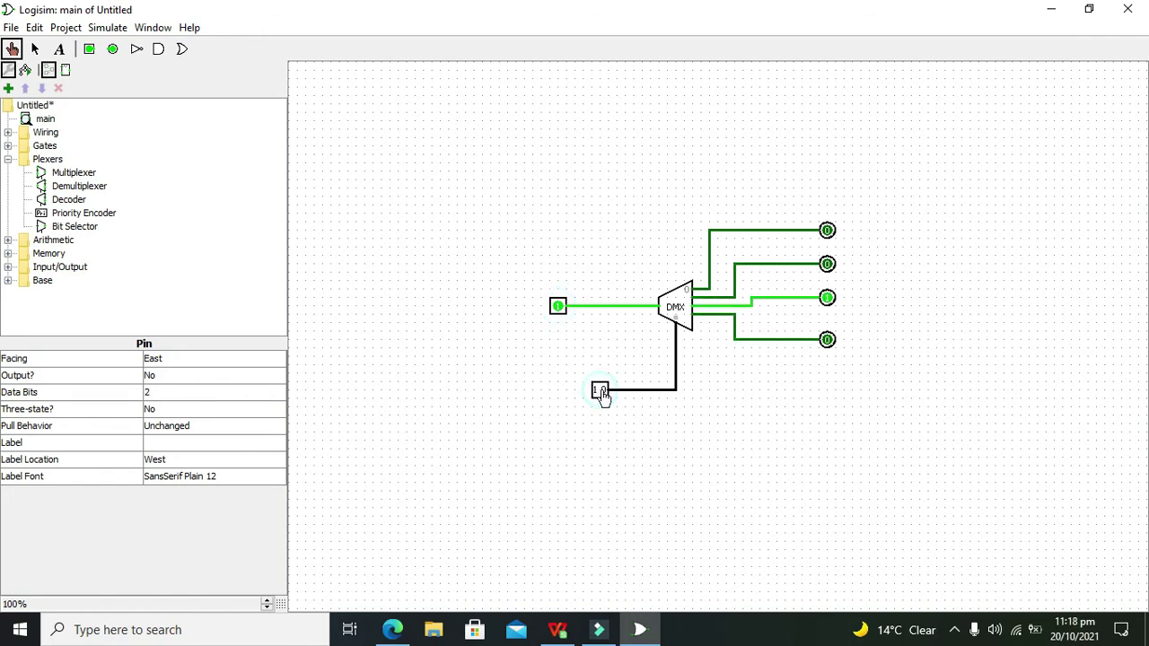
double_click(557, 308)
left_click(558, 308)
double_click(557, 307)
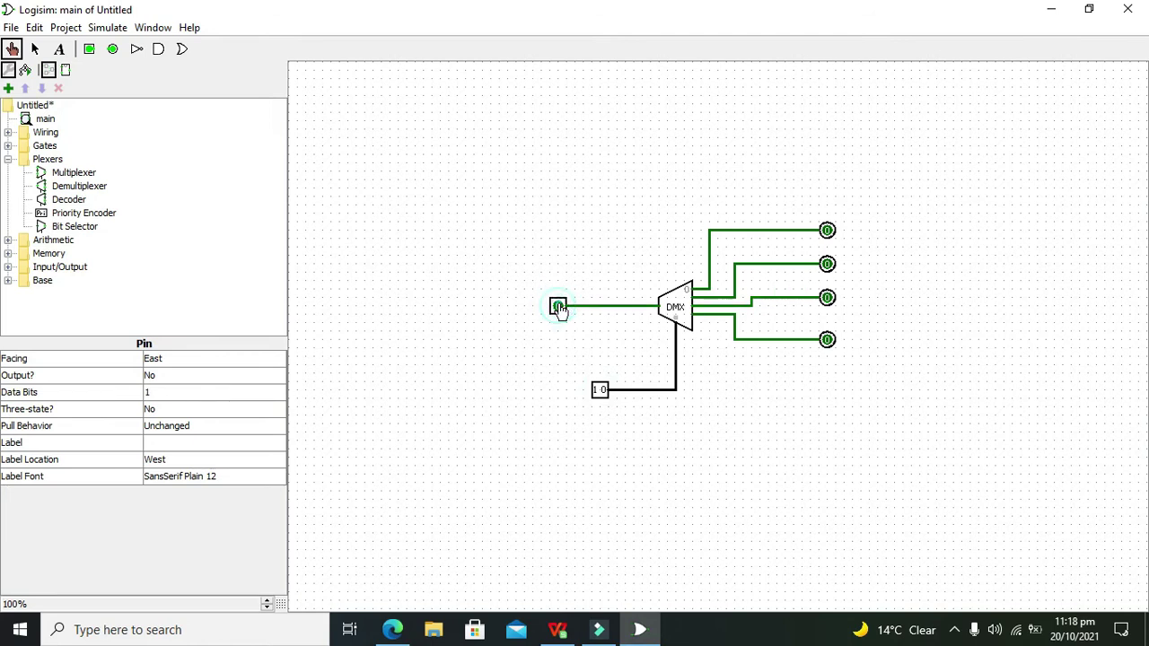
left_click(558, 307)
left_click(557, 308)
Set select to 11, pulse the data input on the fourth output, leaving data at 0.
double_click(557, 307)
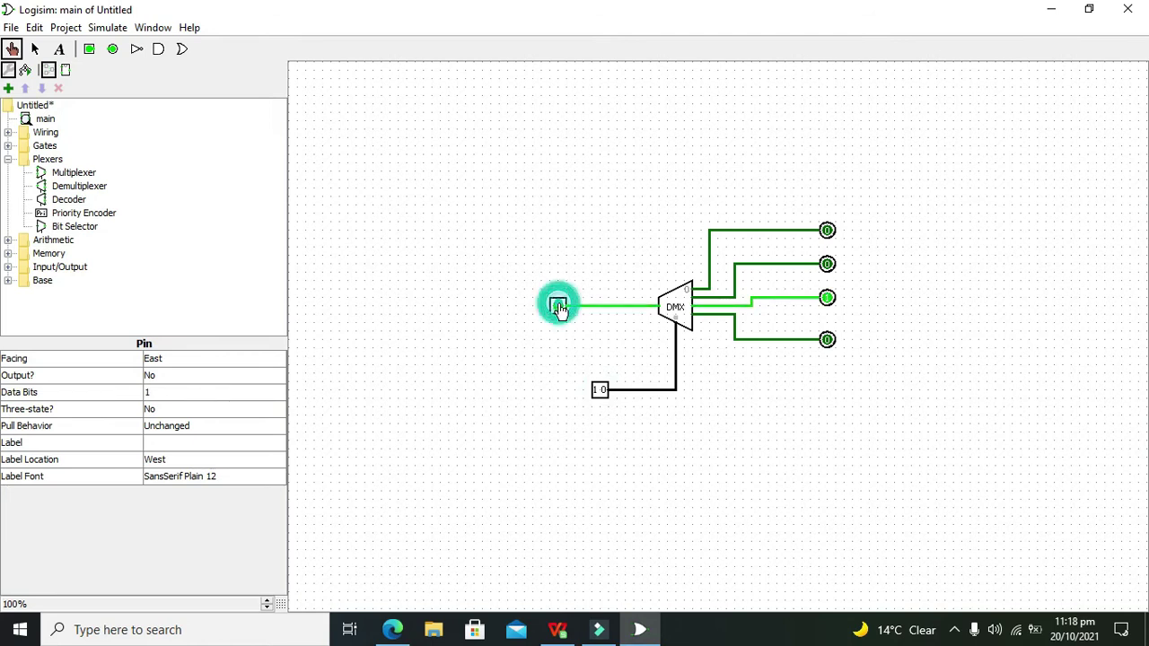
left_click(603, 389)
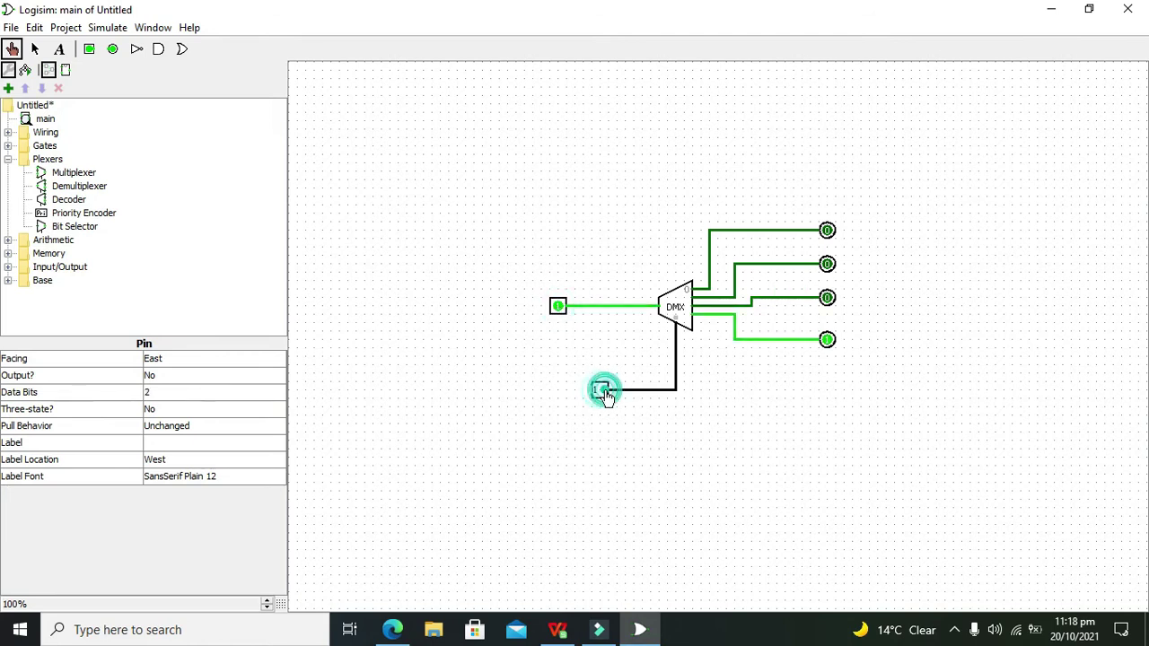
left_click(557, 307)
left_click(558, 308)
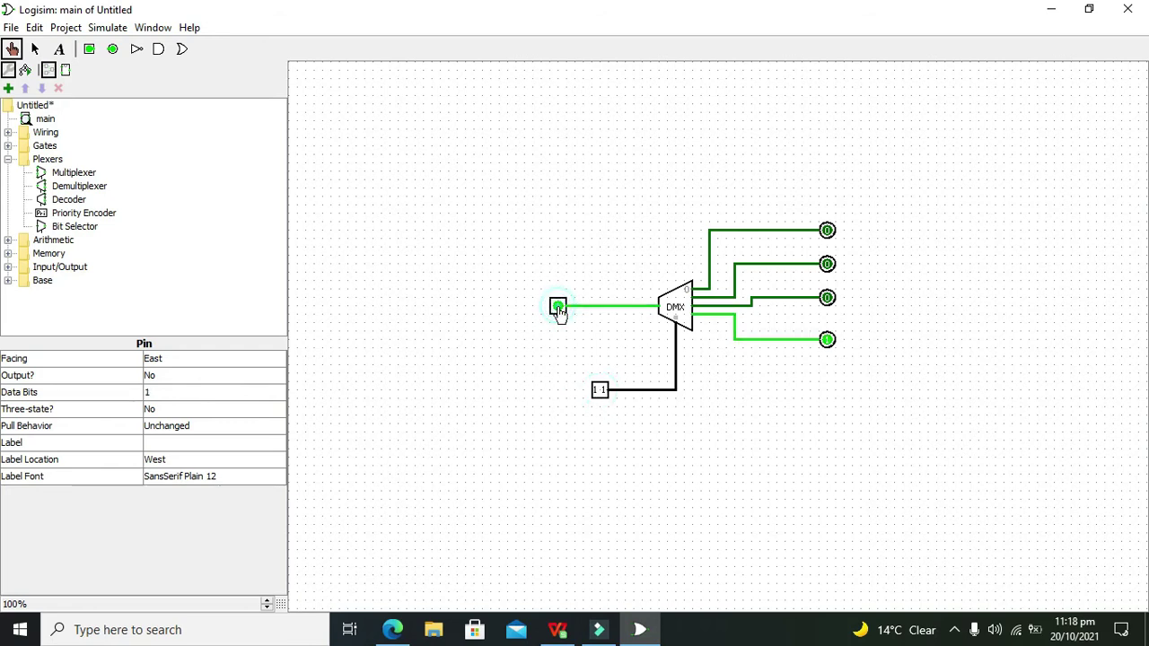
left_click(466, 264)
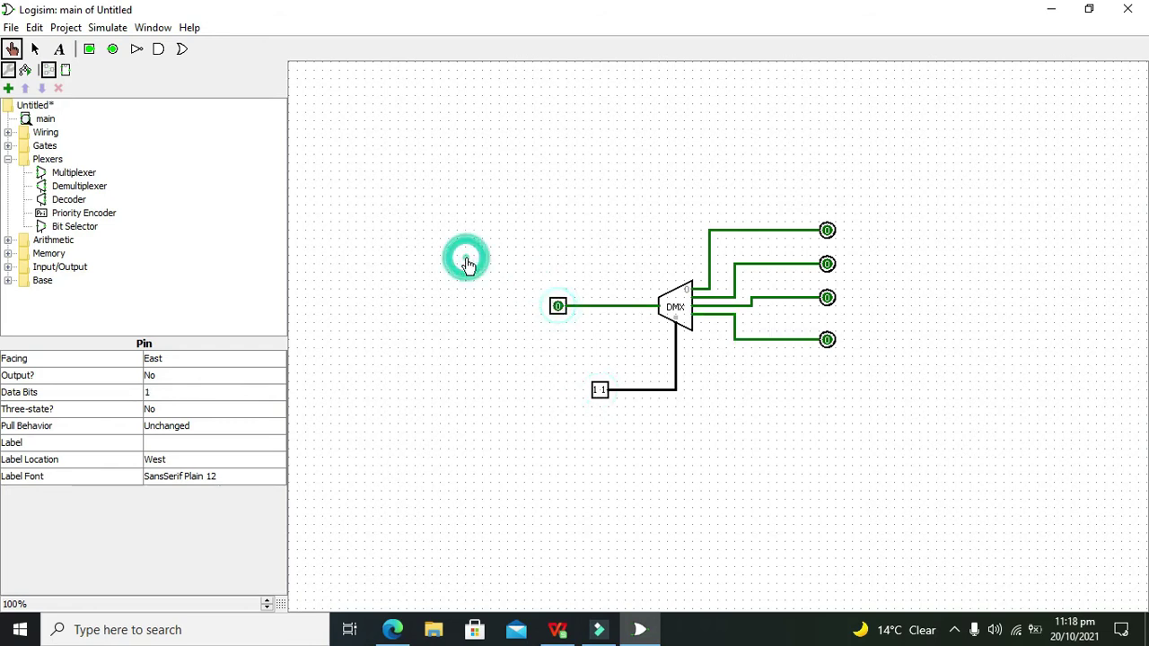